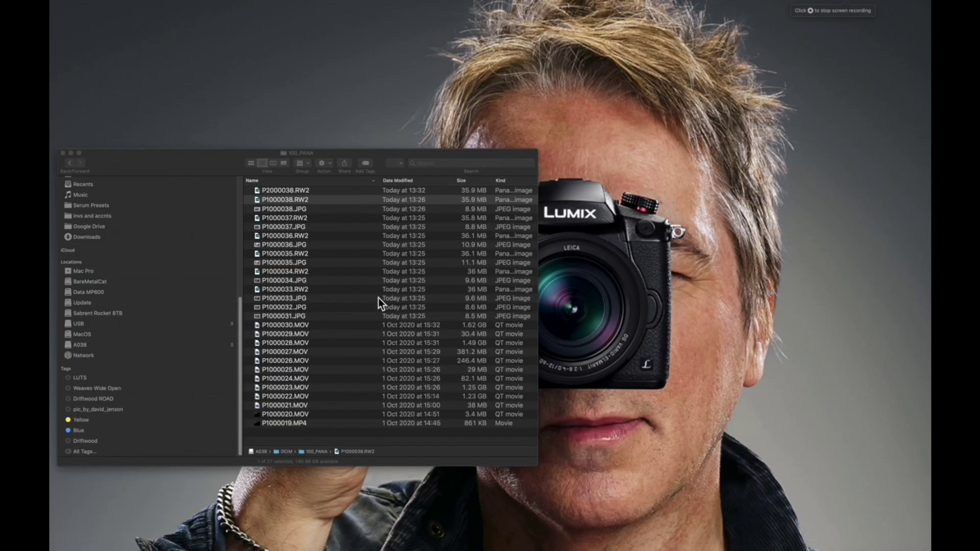
Open P1000038.RW2 from Finder in Hex Fiend to show its raw bytes.
right_click(293, 203)
mouse_move(315, 213)
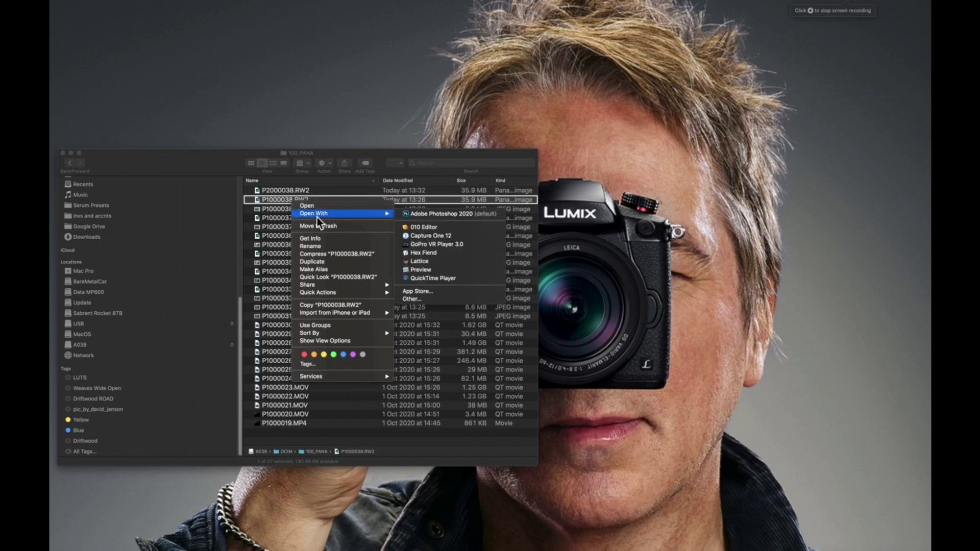
left_click(436, 252)
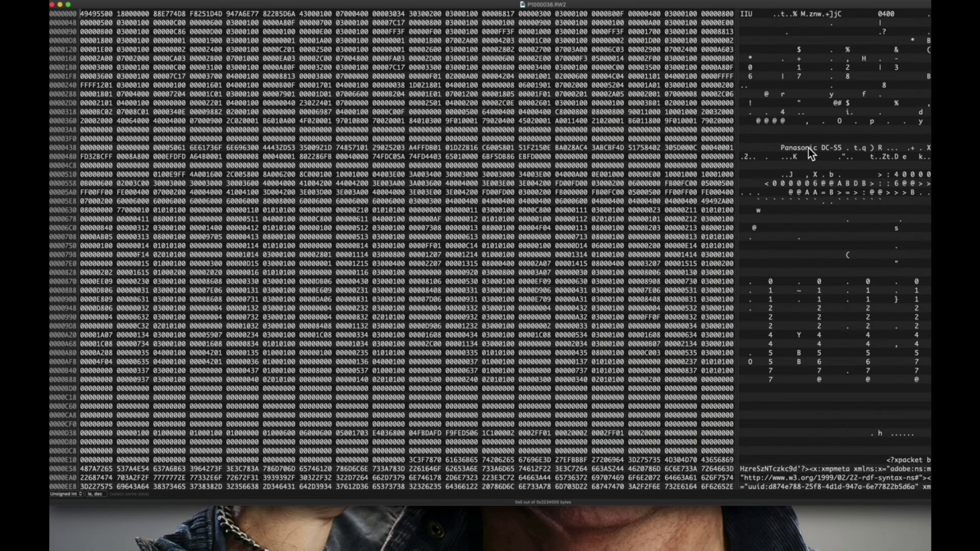
left_click(809, 148)
Bring up Hex Fiend's Find and Replace with DC-S5 as the search text and DC-S1 as the replacement.
left_click(127, 4)
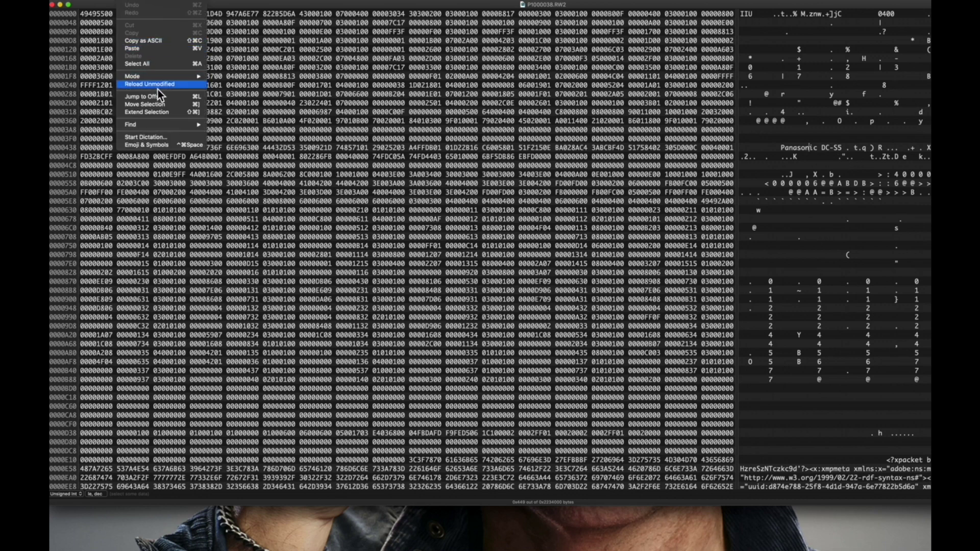
left_click(251, 129)
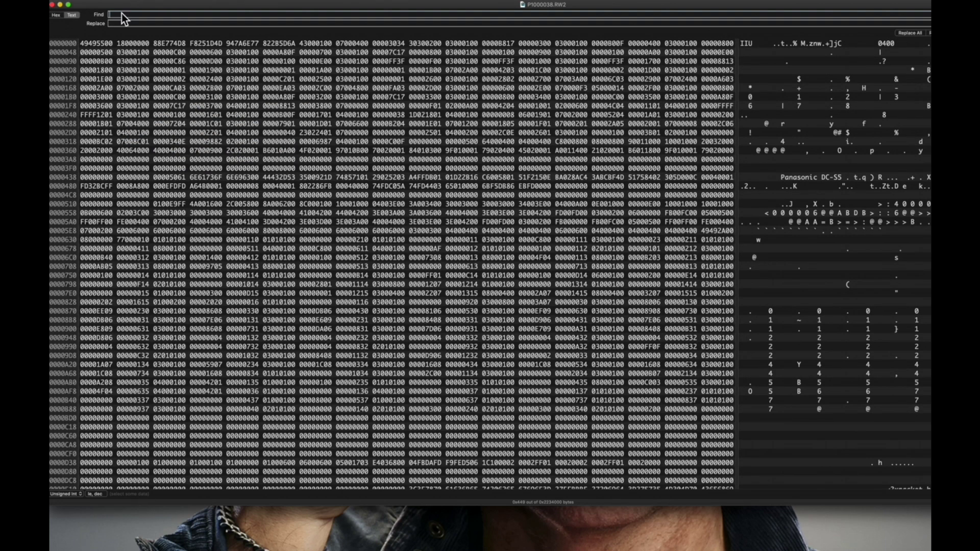
type("DC-S")
type("DC")
type("S")
type("1")
scroll(881, 230, "right", 5)
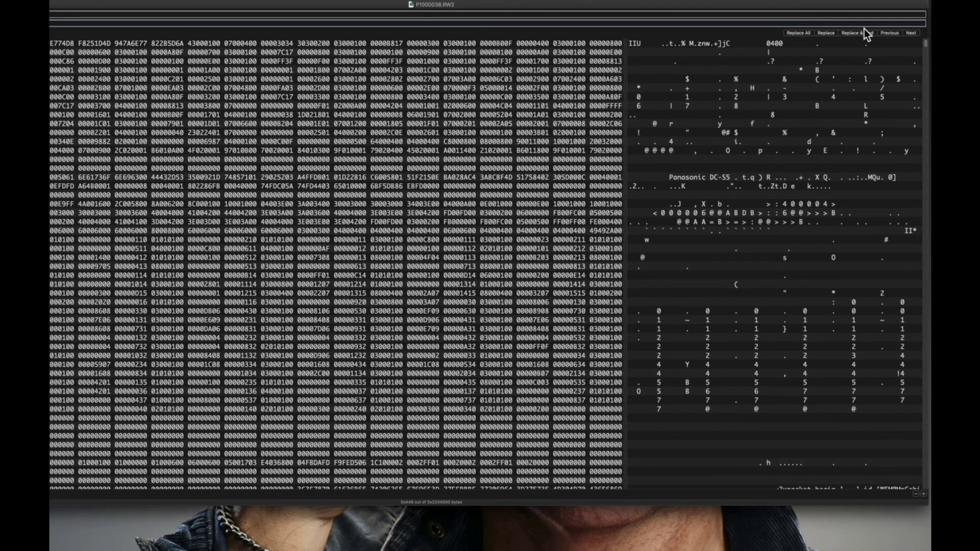
Find each of the two DC-S5 model strings and overtype its 5 with 1.
left_click(913, 36)
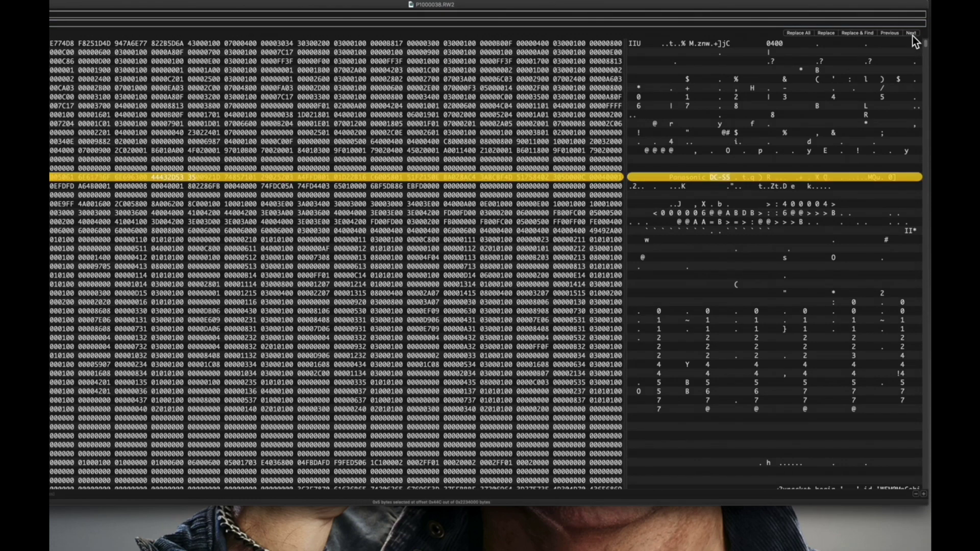
left_click(727, 184)
type("1")
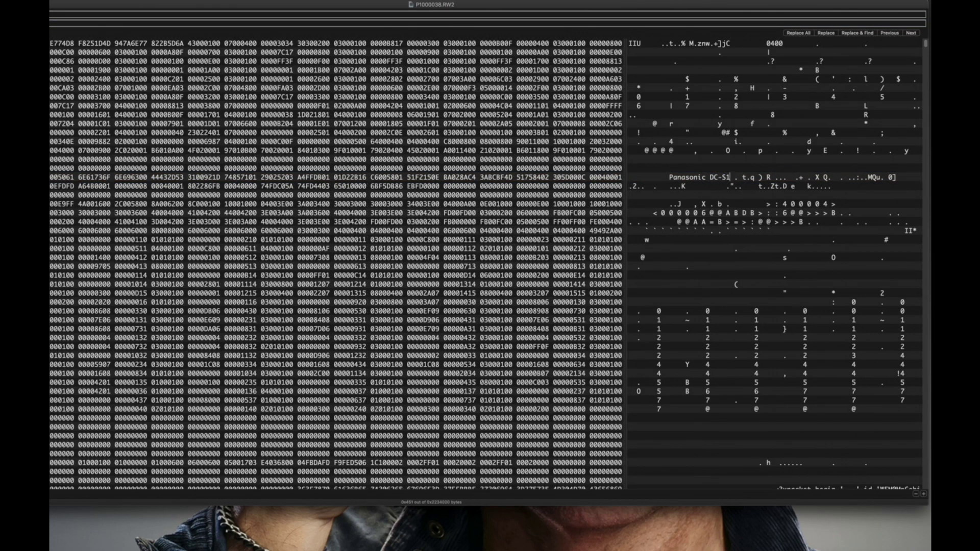
left_click(909, 35)
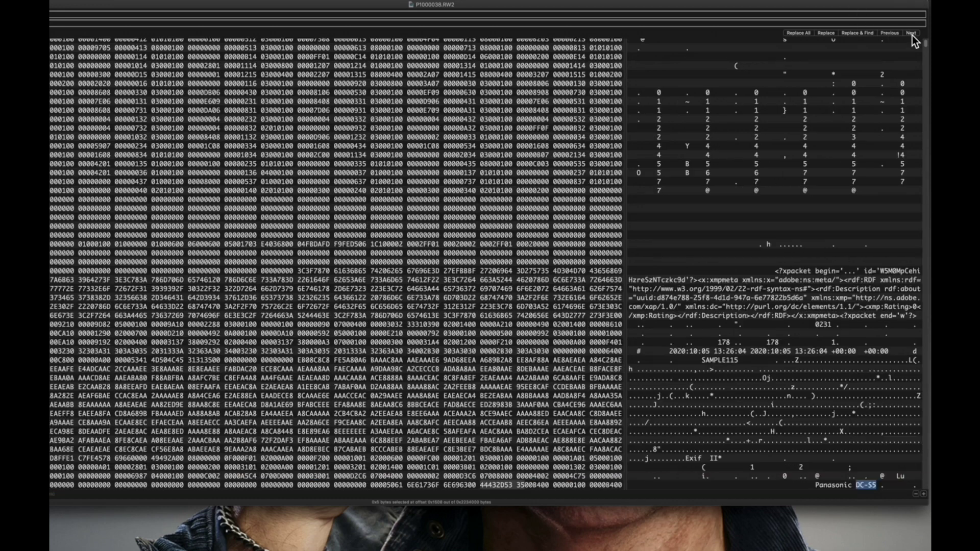
left_click(875, 487)
type("1 .")
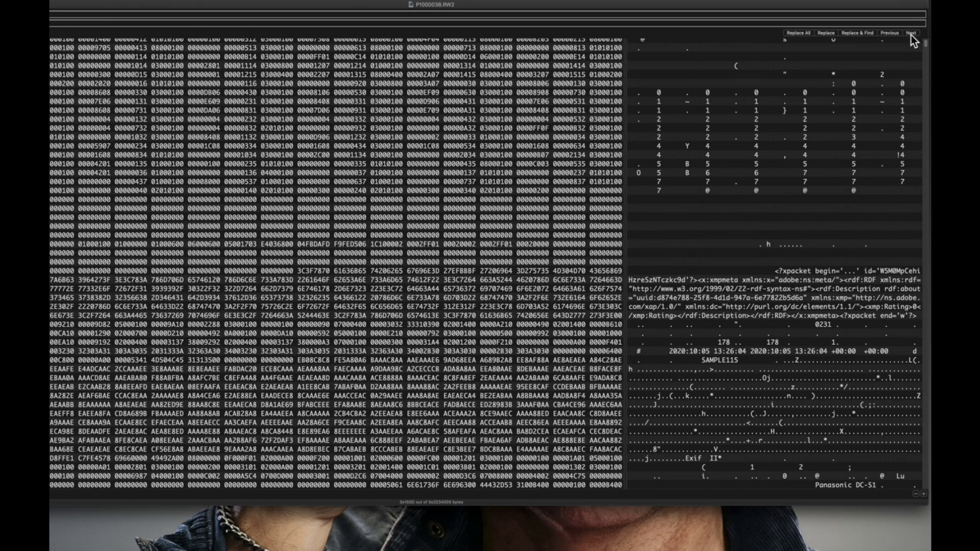
left_click(910, 35)
left_click(142, 6)
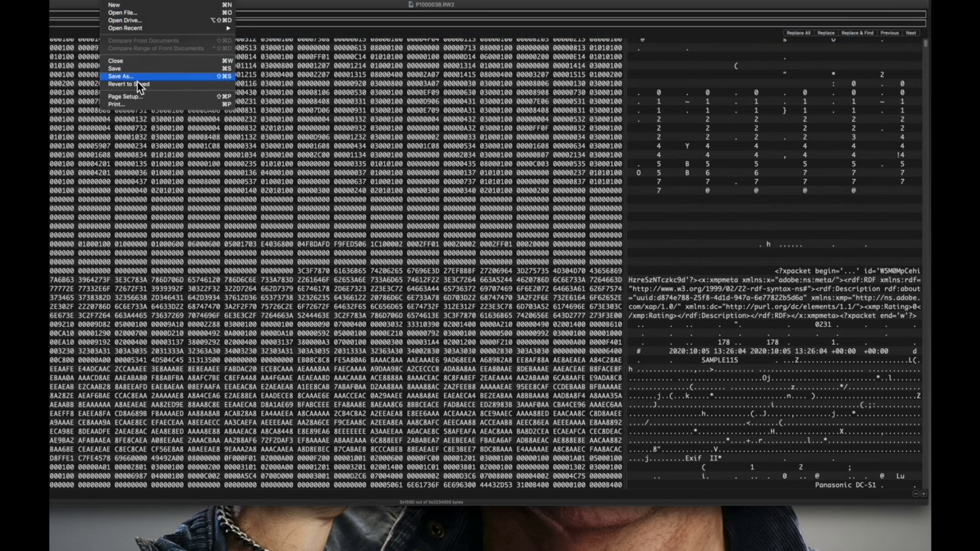
Save the edited file as P2000038.RW2, replacing the existing file of that name.
left_click(168, 86)
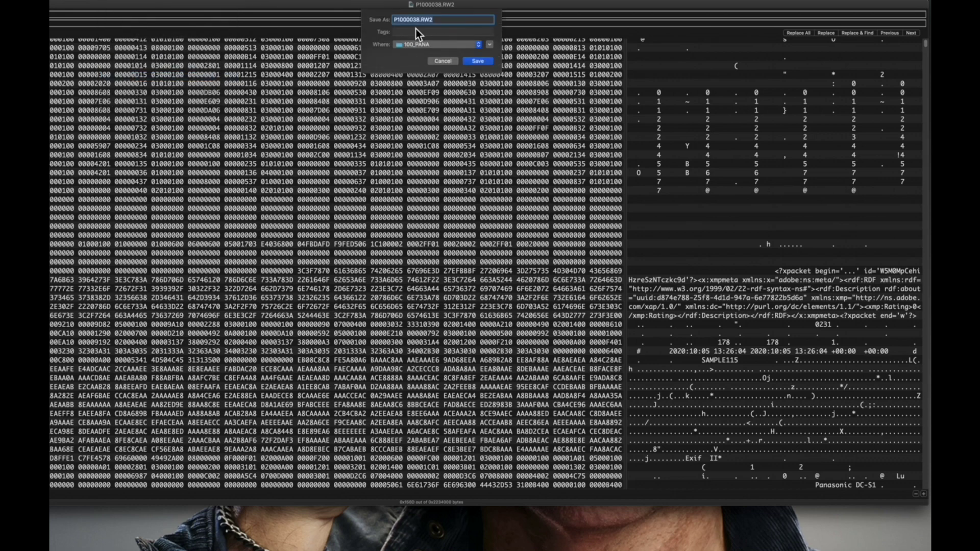
left_click(400, 19)
type("2")
left_click(478, 62)
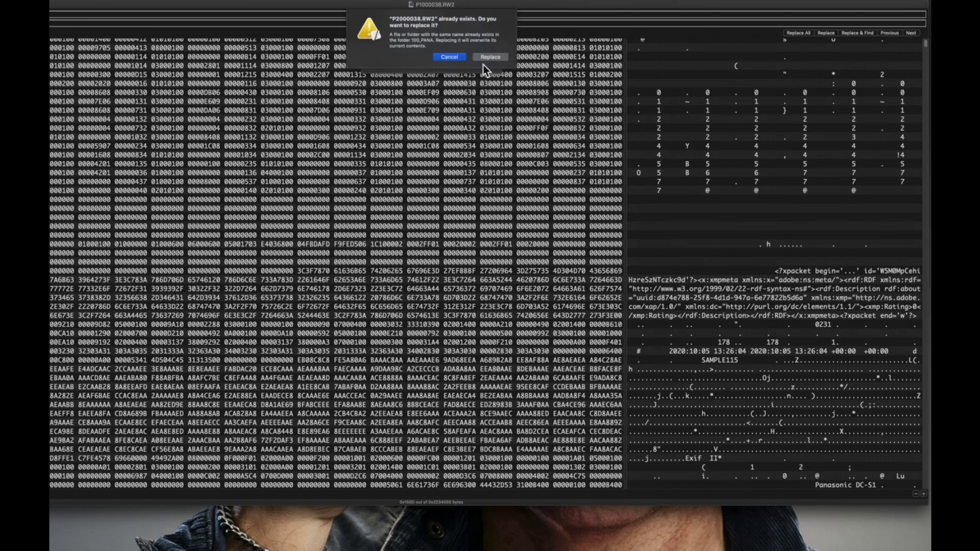
left_click(492, 59)
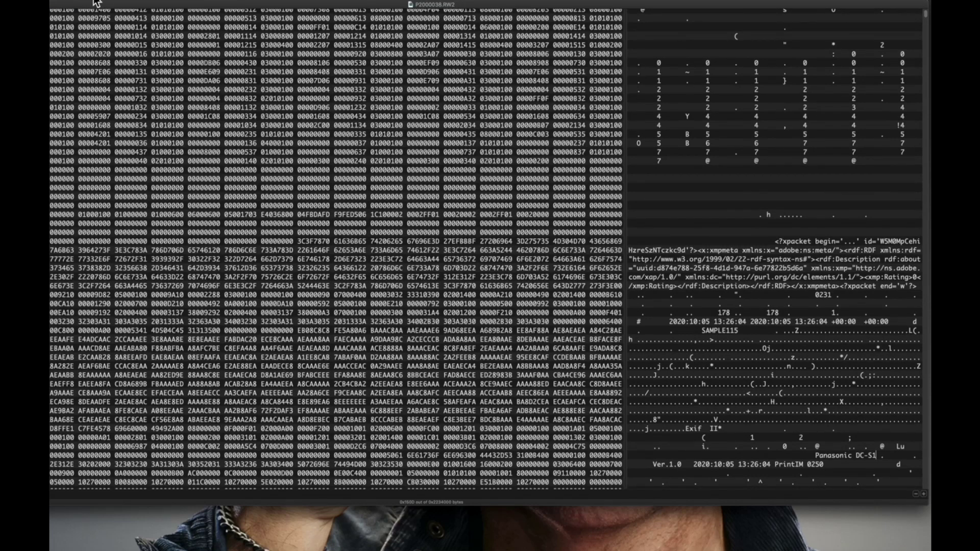
left_click(96, 4)
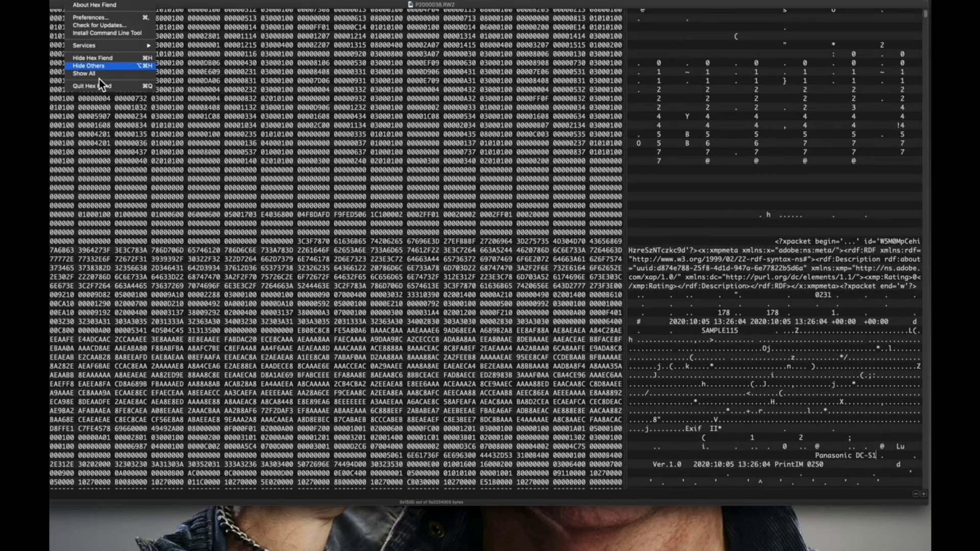
Quit Hex Fiend, open P2000038.RW2, dismiss Photoshop's cannot-open error, then reopen it.
left_click(103, 87)
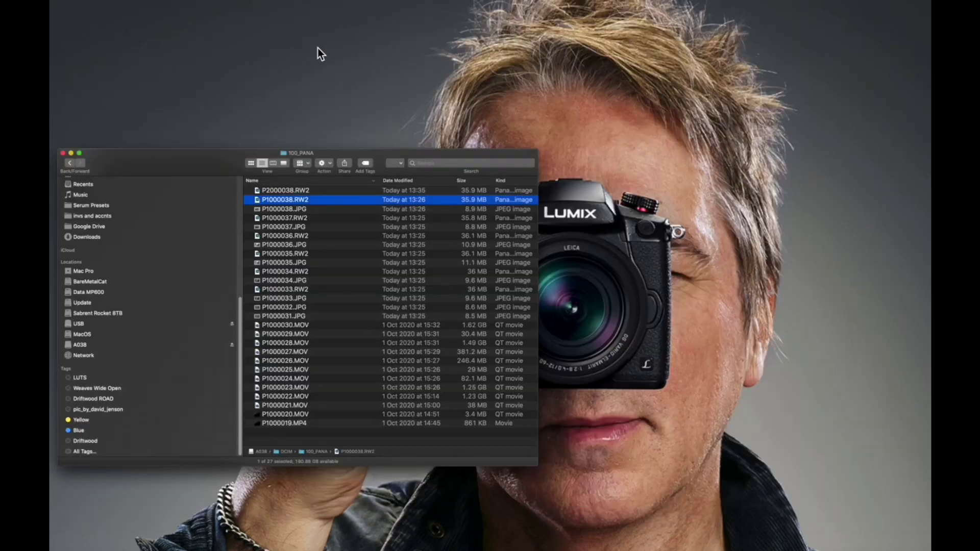
left_click(276, 192)
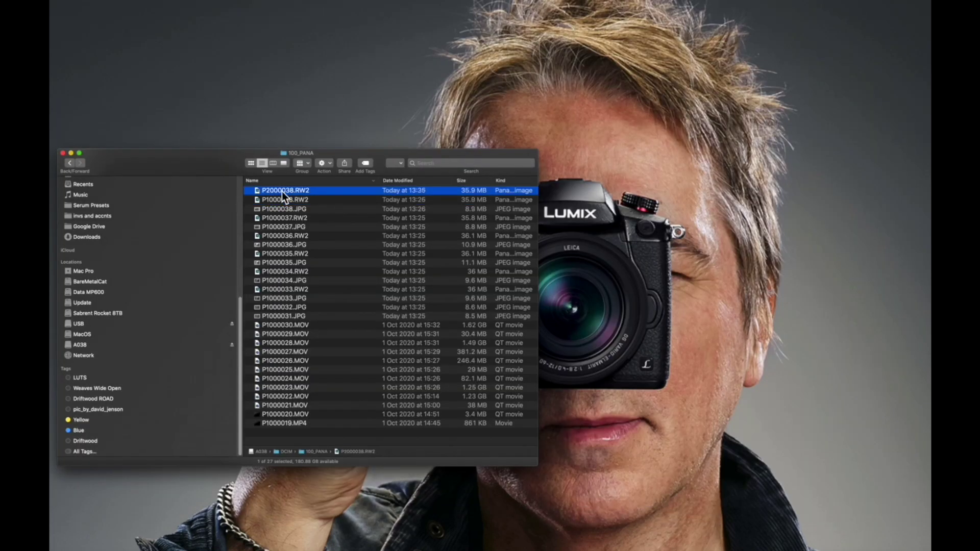
double_click(282, 192)
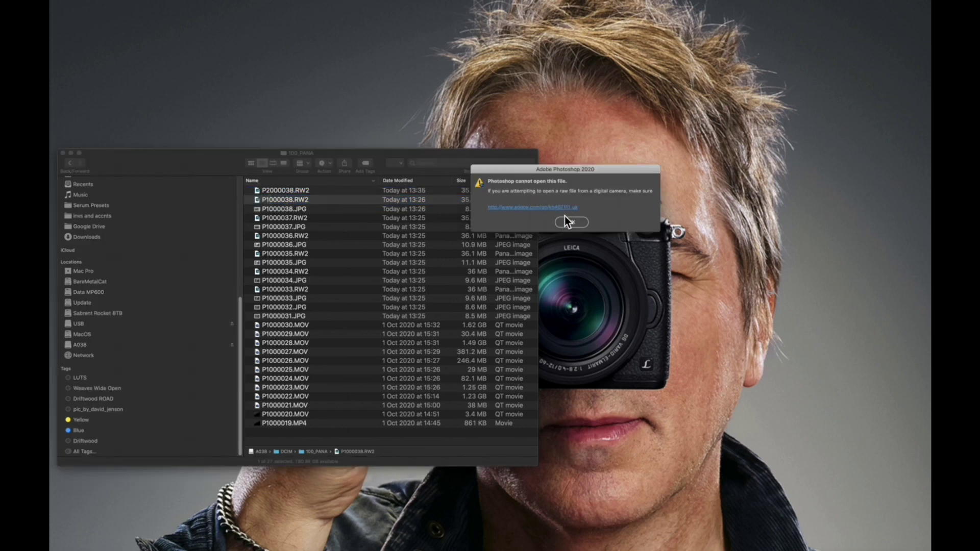
left_click(571, 221)
left_click(275, 199)
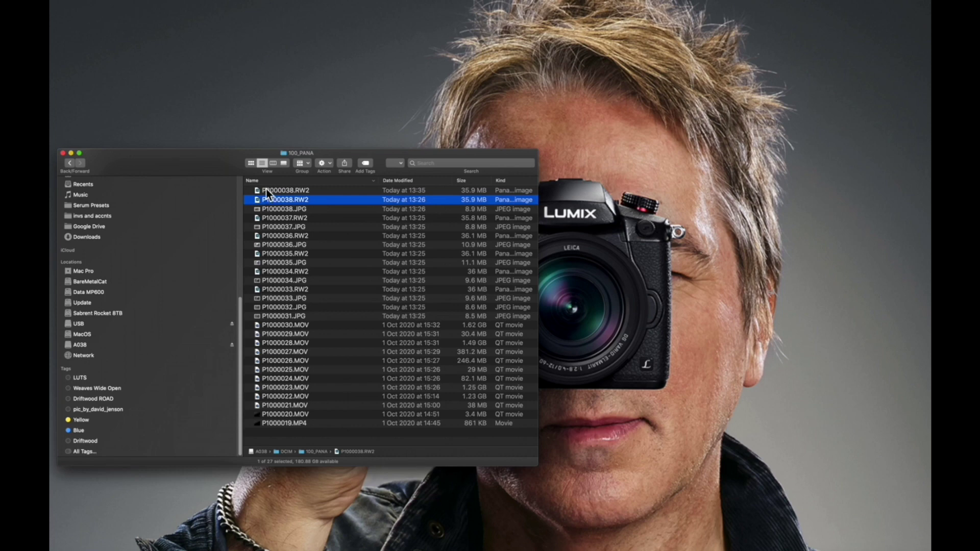
double_click(282, 192)
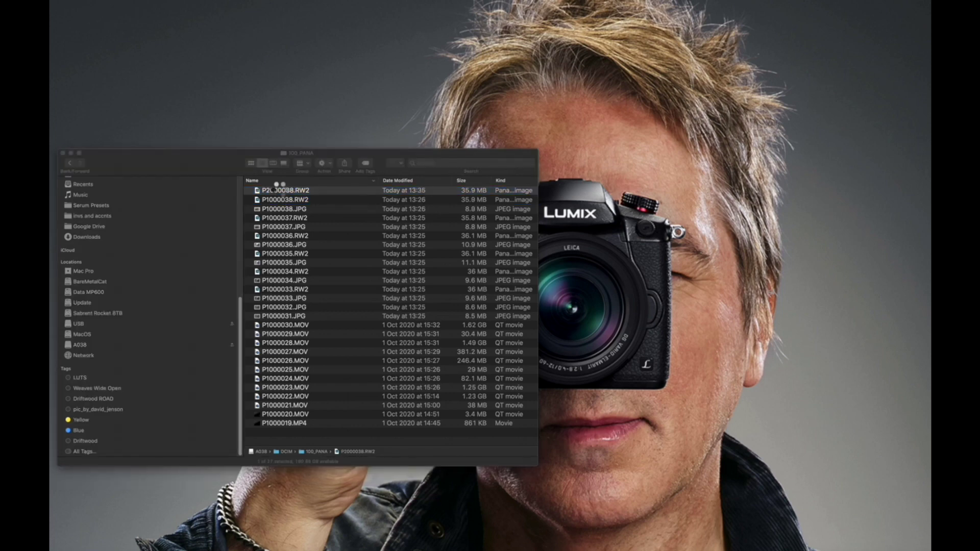
Centre the Camera Raw window showing the DC-S1 image and finish with Done, creating P2000038.xmp.
left_click_drag(693, 31, 459, 25)
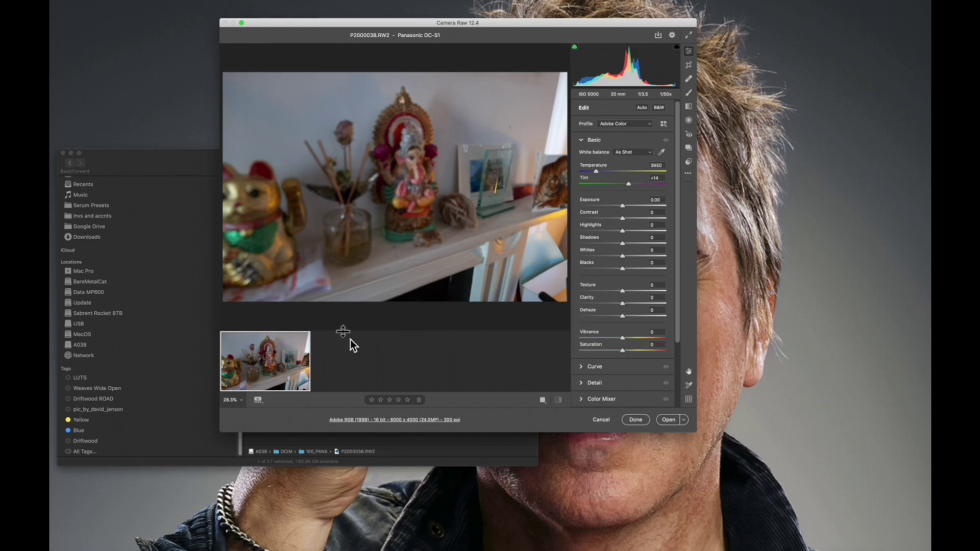
left_click(635, 420)
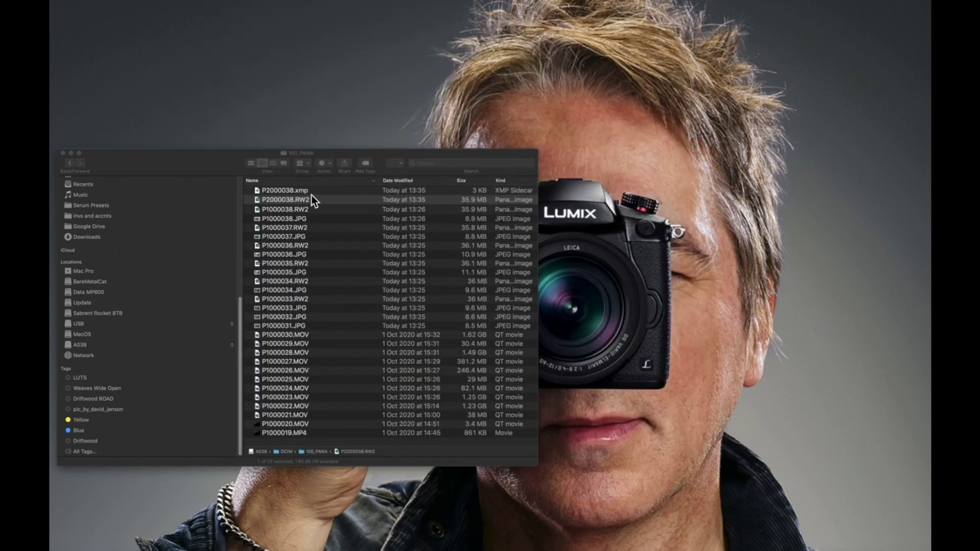
left_click(98, 4)
key("Escape")
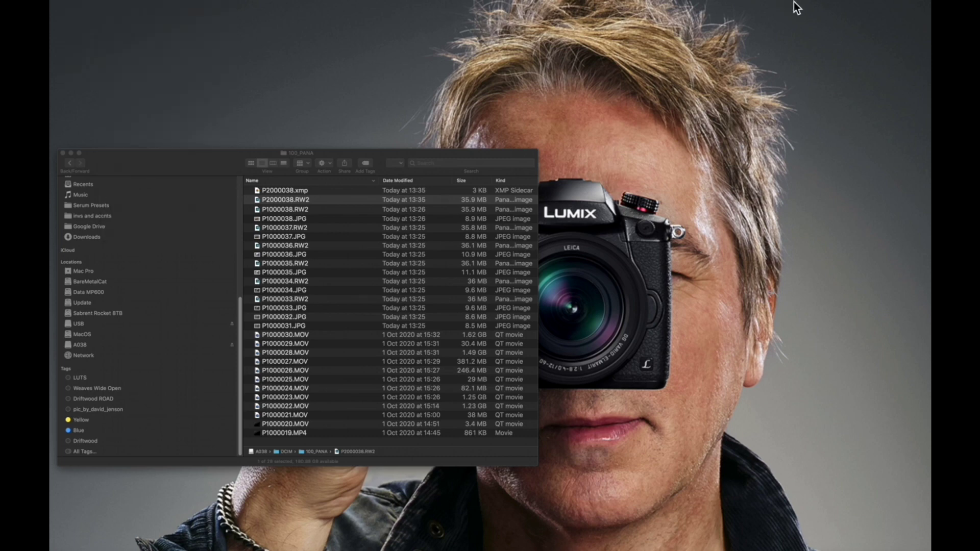